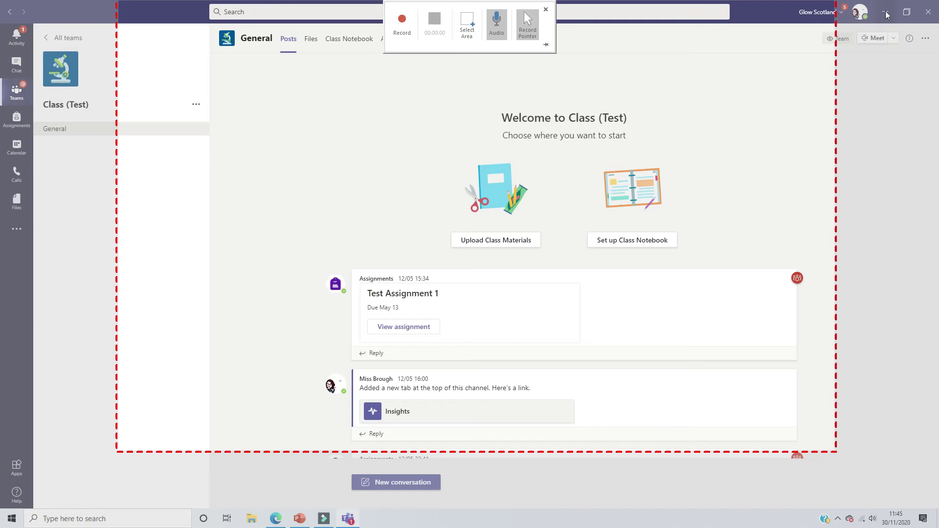
Set the screen-recording area to cover nearly the whole Teams window and start recording
{"action": "left_click", "coordinate": [468, 22]}
{"action": "left_click_drag", "start_coordinate": [100, 8], "coordinate": [861, 466]}
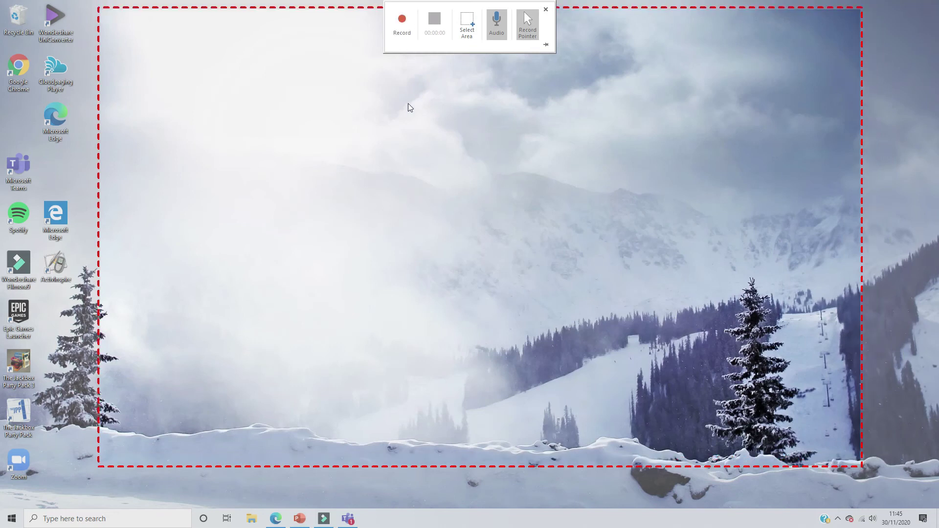
{"action": "left_click", "coordinate": [356, 524]}
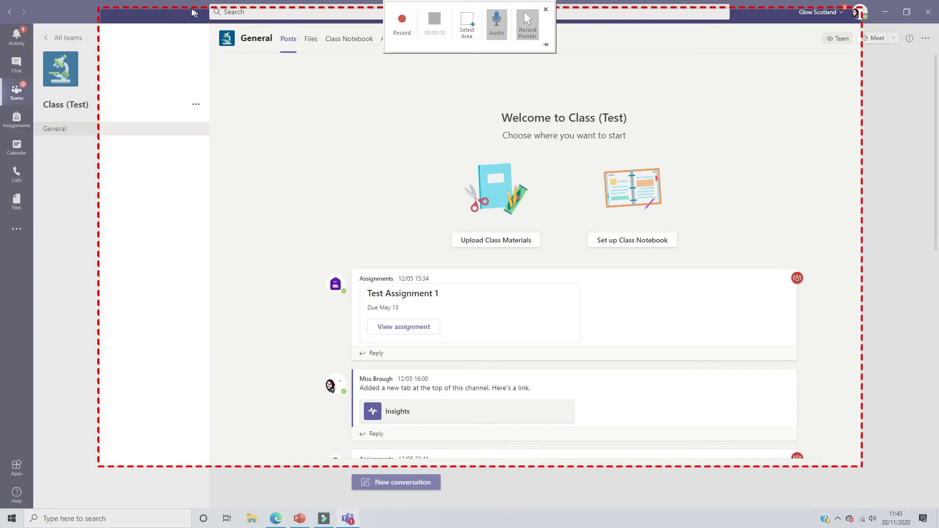
{"action": "left_click", "coordinate": [467, 25]}
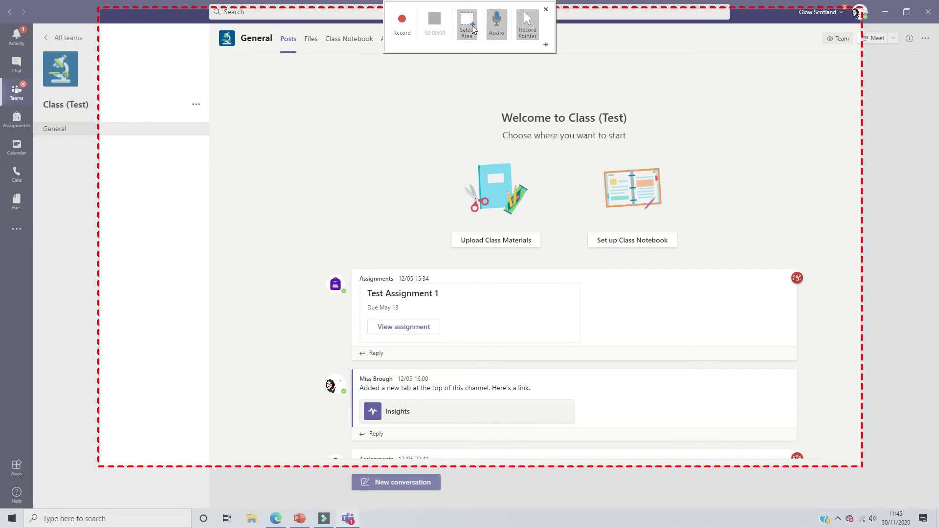
{"action": "left_click_drag", "start_coordinate": [2, 3], "coordinate": [906, 488]}
{"action": "left_click", "coordinate": [400, 25]}
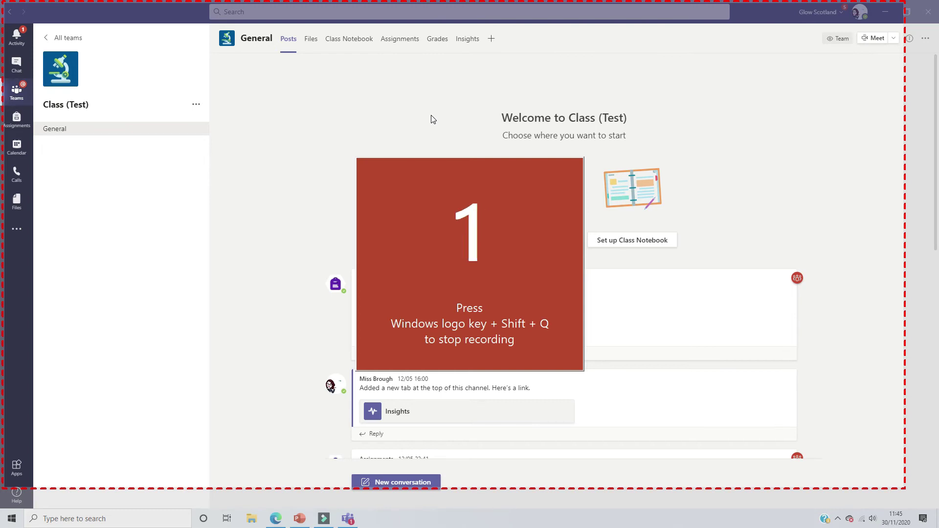
Show the General channel's files in the Class (Test) team while recording, and stop the recording
{"action": "left_click", "coordinate": [310, 50]}
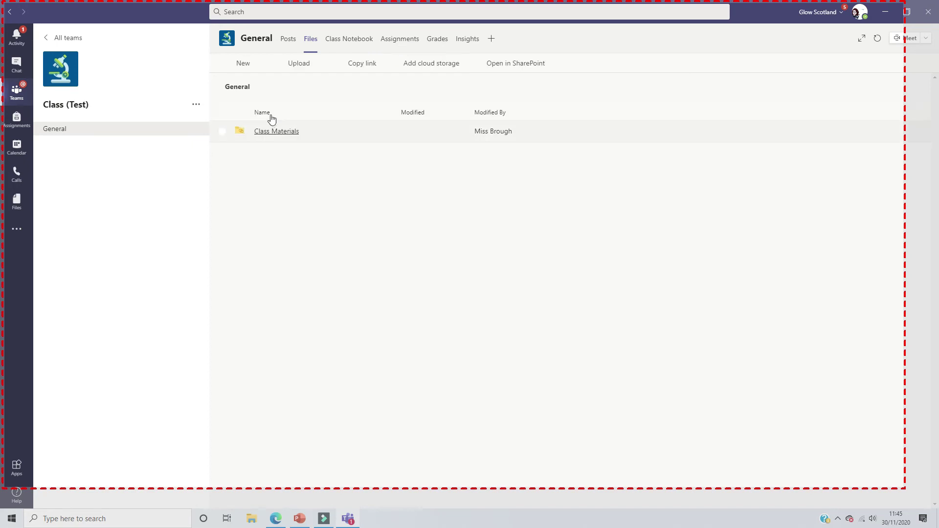
{"action": "mouse_move", "coordinate": [464, 4]}
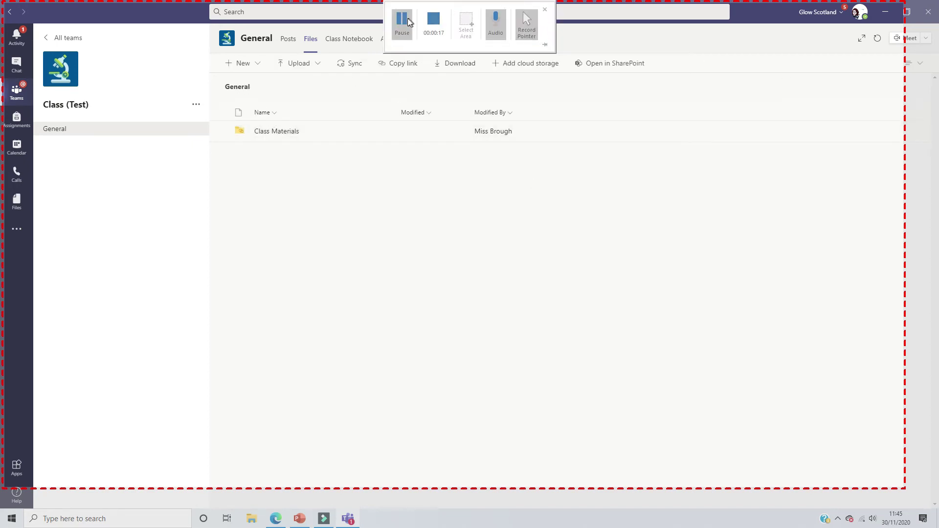
{"action": "left_click", "coordinate": [433, 28]}
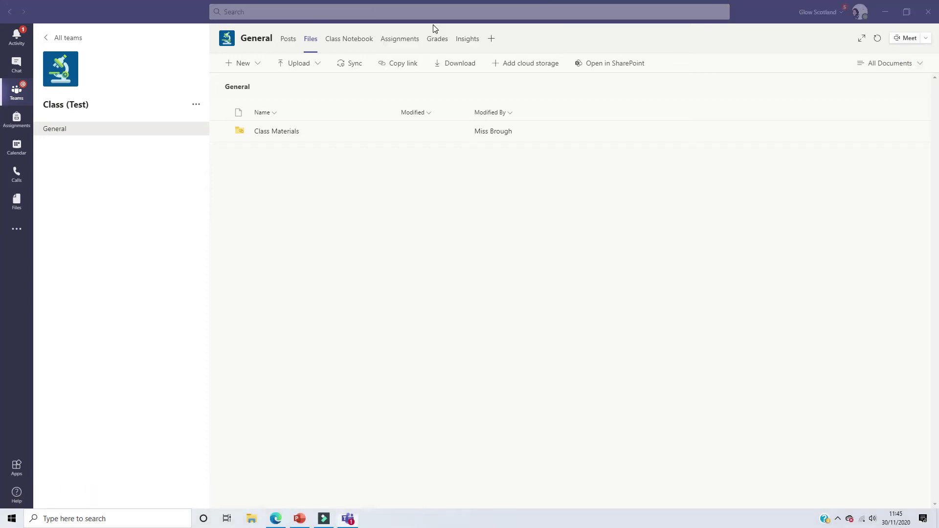
Switch back to PowerPoint, shrink slide 2's screen recording to about 7.27 × 13.5 cm at the slide's lower-right corner, and copy it
{"action": "left_click", "coordinate": [299, 518]}
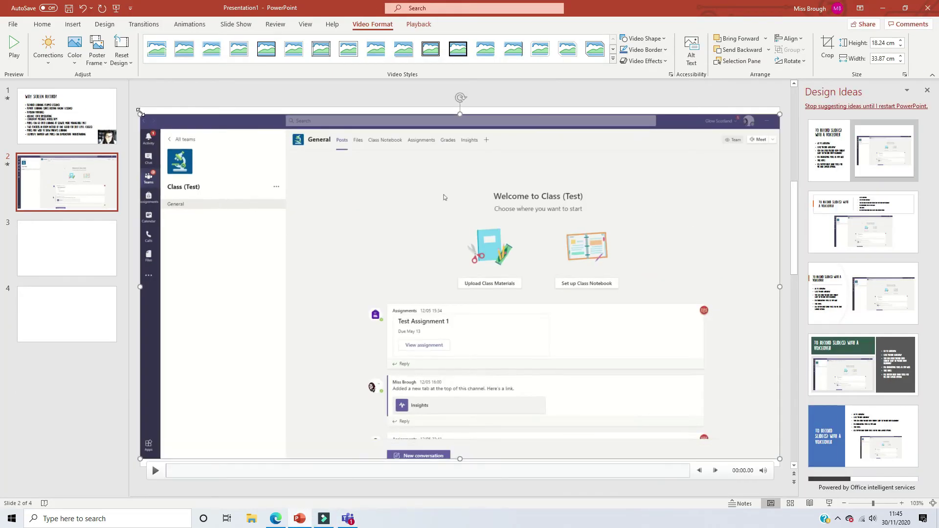
{"action": "left_click_drag", "start_coordinate": [140, 113], "coordinate": [525, 401]}
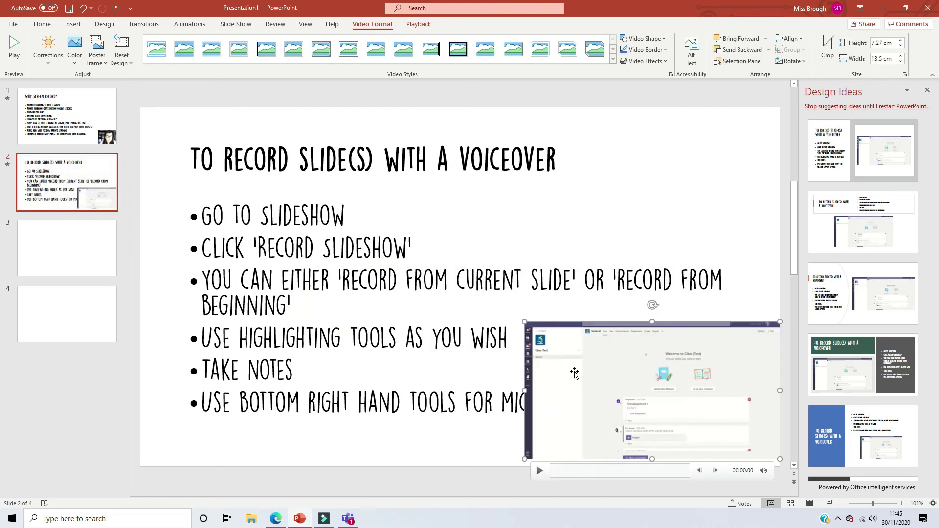
{"action": "right_click", "coordinate": [572, 369]}
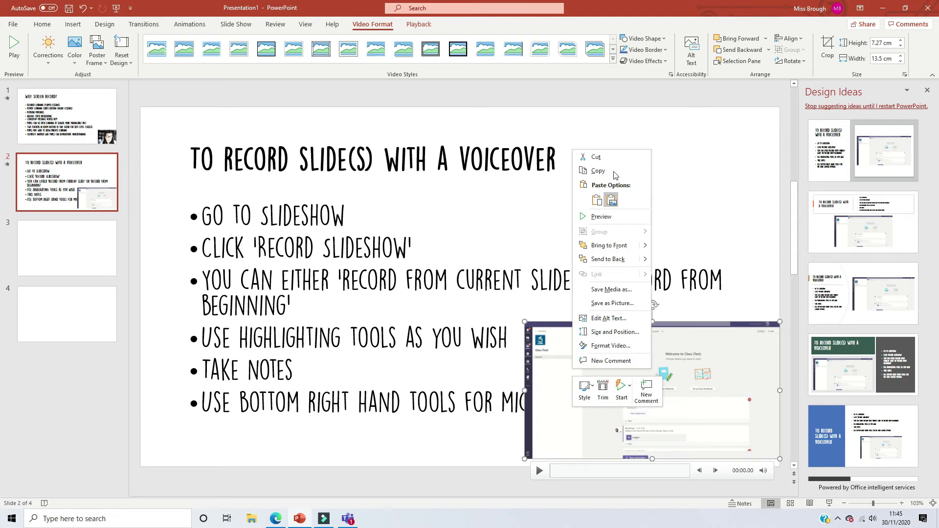
{"action": "left_click", "coordinate": [602, 171]}
Paste the copied screen recording onto slide 3 and enlarge it to cover most of the slide
{"action": "left_click", "coordinate": [85, 259]}
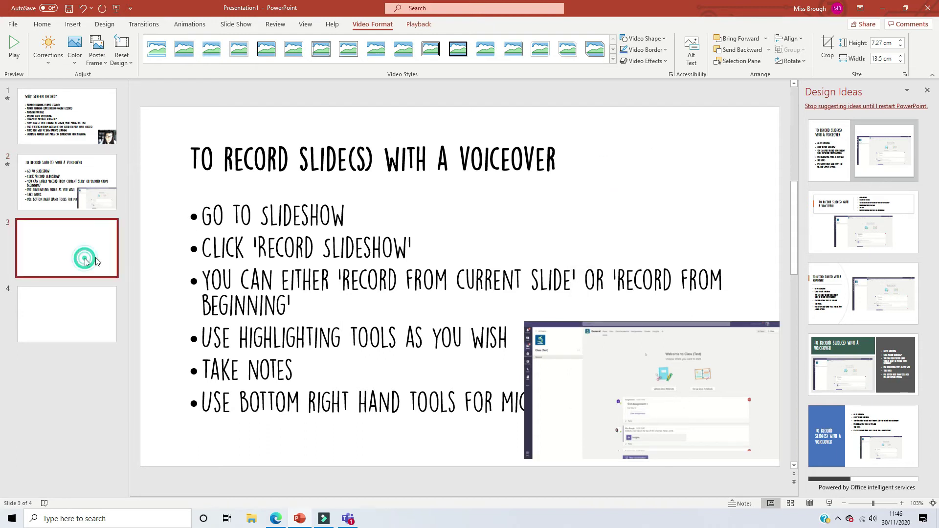
{"action": "left_click", "coordinate": [454, 243]}
{"action": "right_click", "coordinate": [454, 243]}
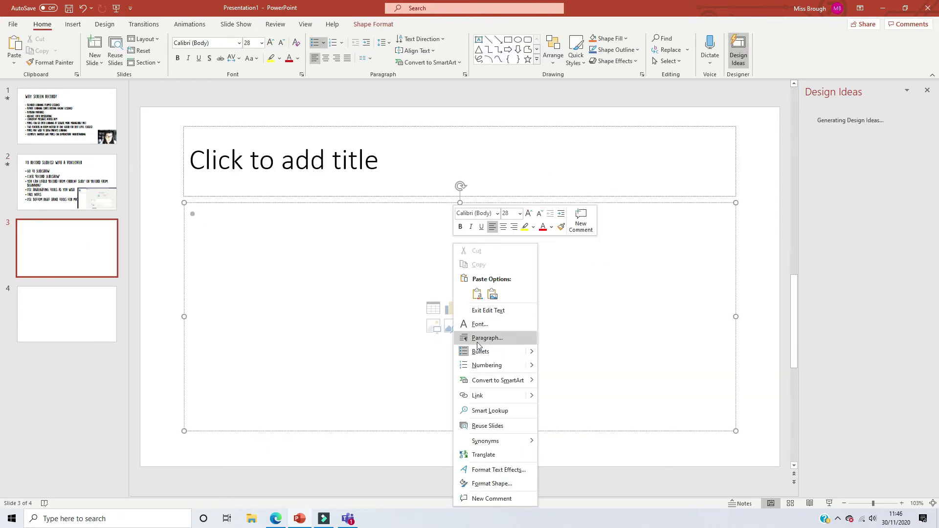
{"action": "left_click", "coordinate": [622, 301]}
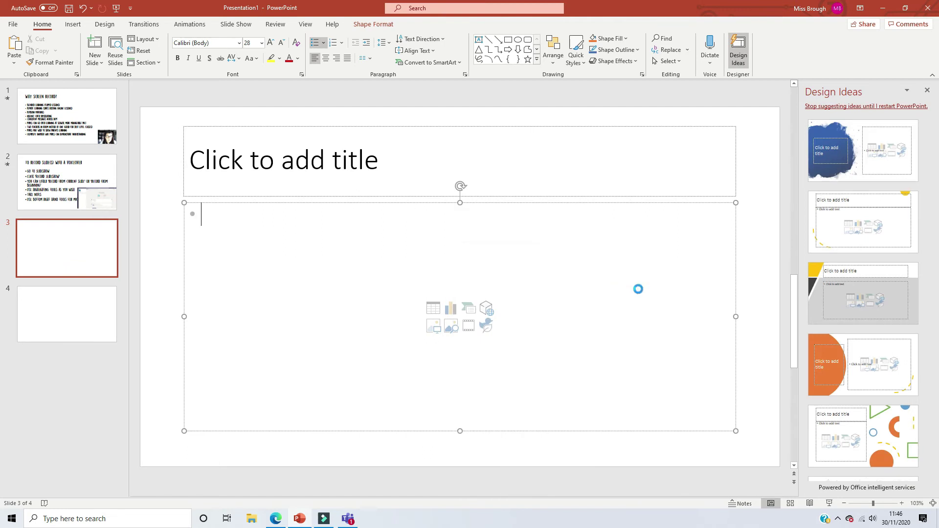
{"action": "key", "text": "ctrl+v"}
{"action": "left_click_drag", "start_coordinate": [579, 249], "coordinate": [517, 178]}
{"action": "left_click_drag", "start_coordinate": [608, 357], "coordinate": [707, 437]}
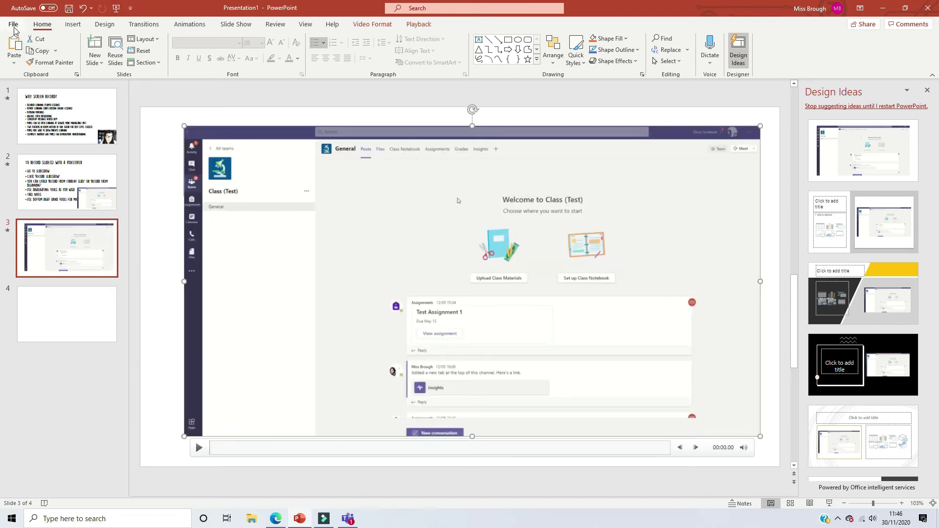
Run the slide show from the beginning through slide 3, play and pause its screen recording, and end the show
{"action": "left_click", "coordinate": [236, 25]}
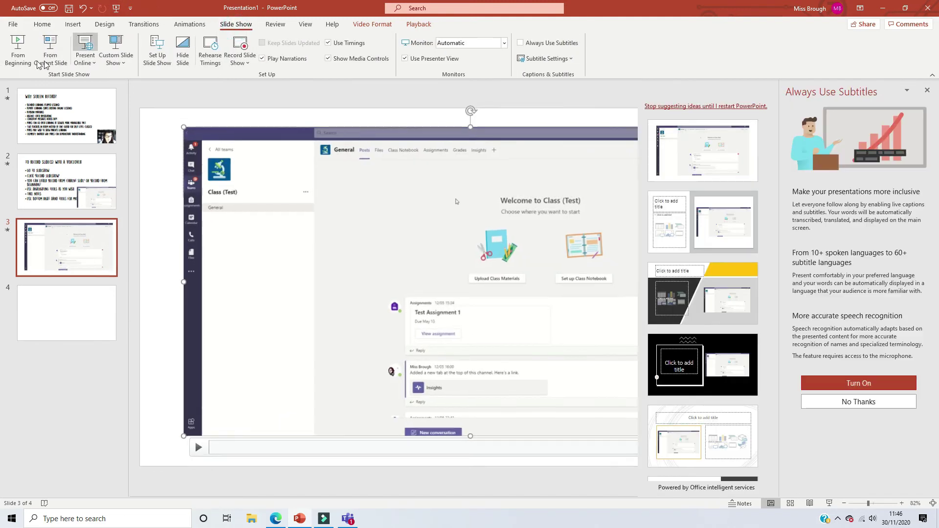
{"action": "left_click", "coordinate": [29, 57]}
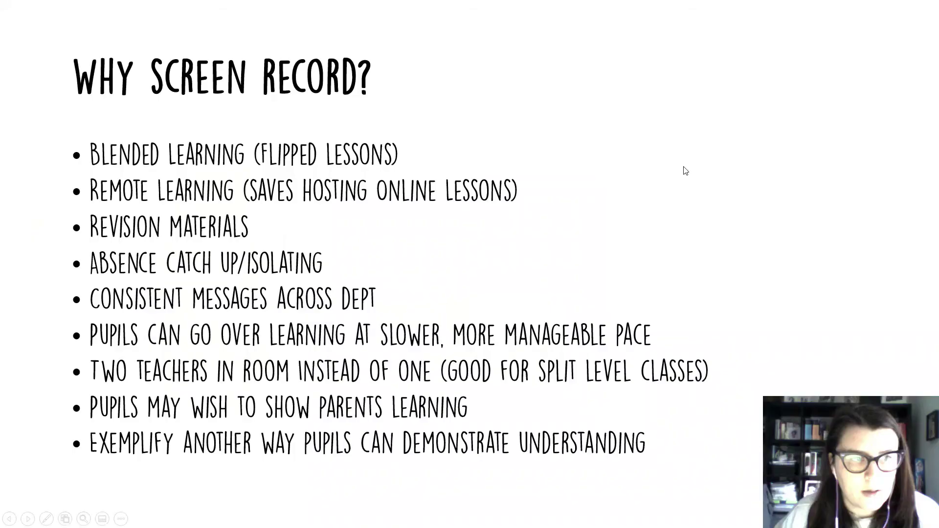
{"action": "left_click", "coordinate": [686, 171]}
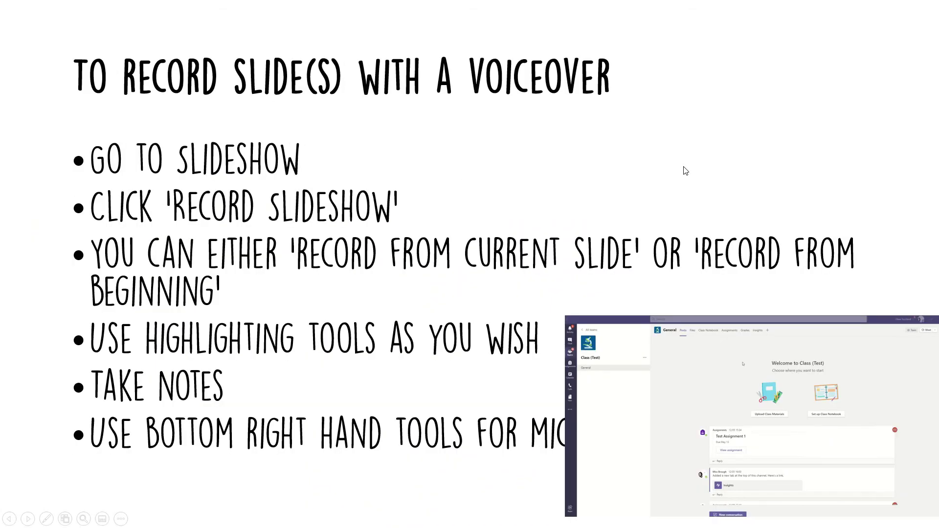
{"action": "left_click", "coordinate": [686, 171]}
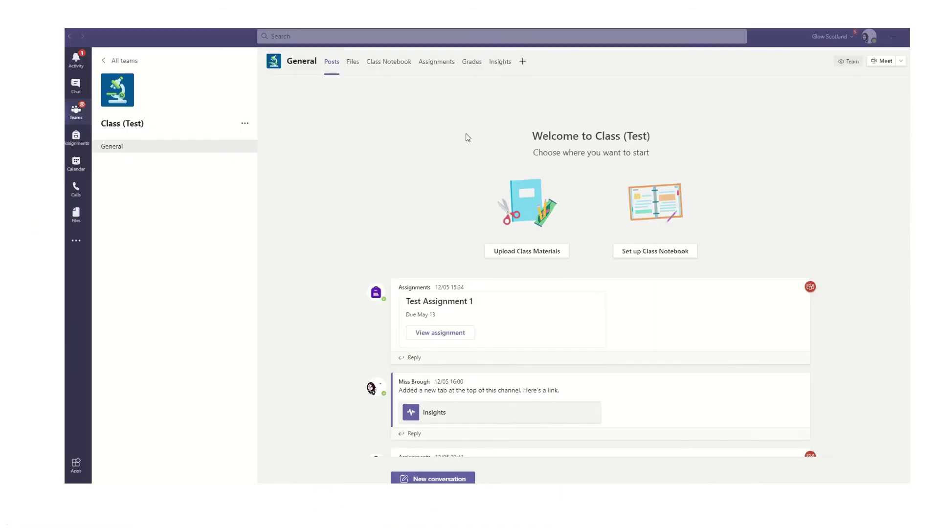
{"action": "left_click", "coordinate": [82, 471]}
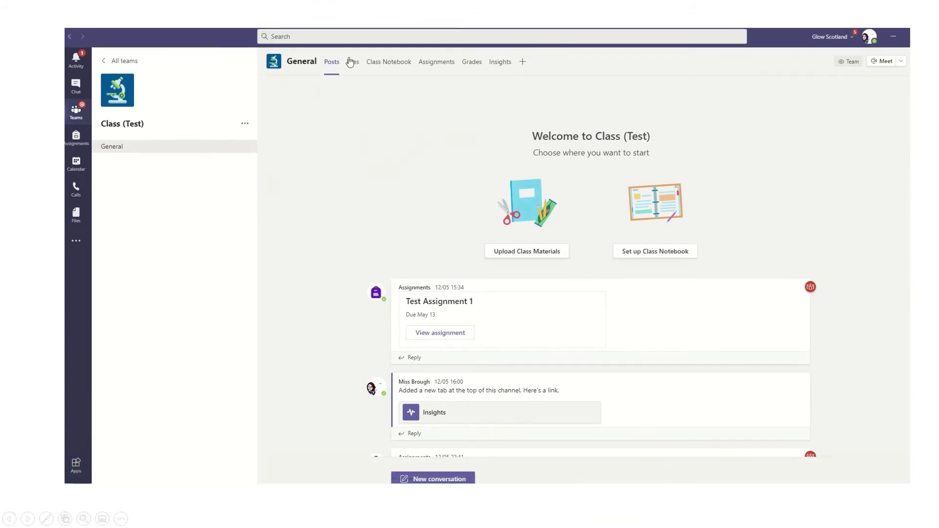
{"action": "left_click", "coordinate": [83, 471]}
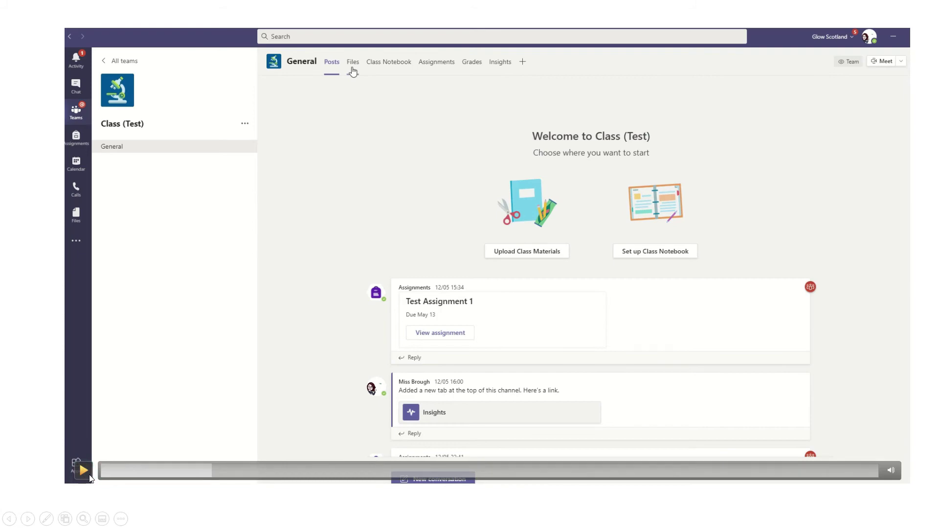
{"action": "key", "text": "Escape"}
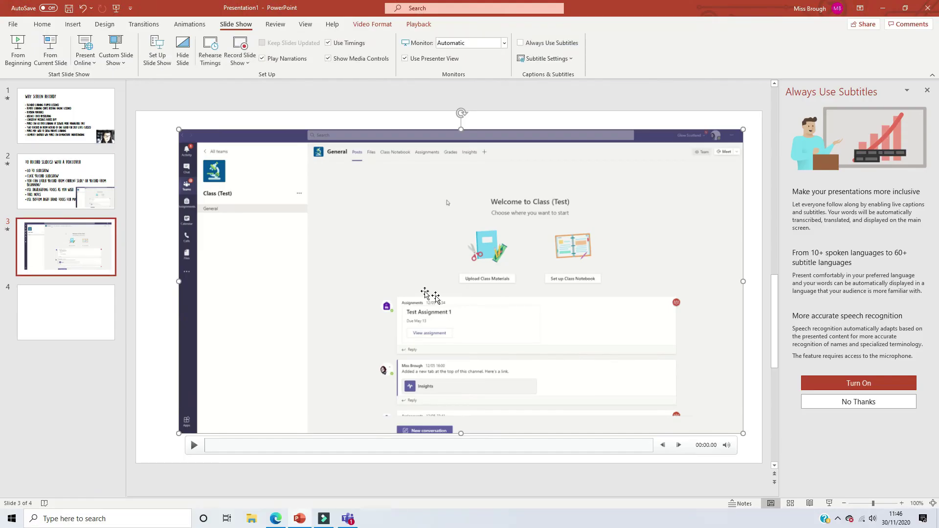
Add a blank comment to the screen recording on slide 3, and dismiss the comments and subtitle suggestions
{"action": "right_click", "coordinate": [451, 267]}
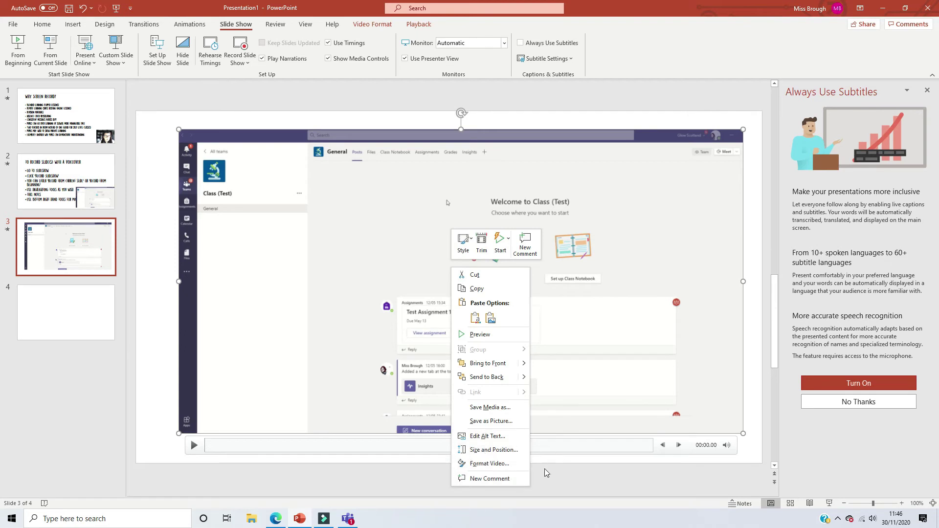
{"action": "left_click", "coordinate": [585, 395]}
{"action": "right_click", "coordinate": [585, 394]}
{"action": "left_click", "coordinate": [602, 428]}
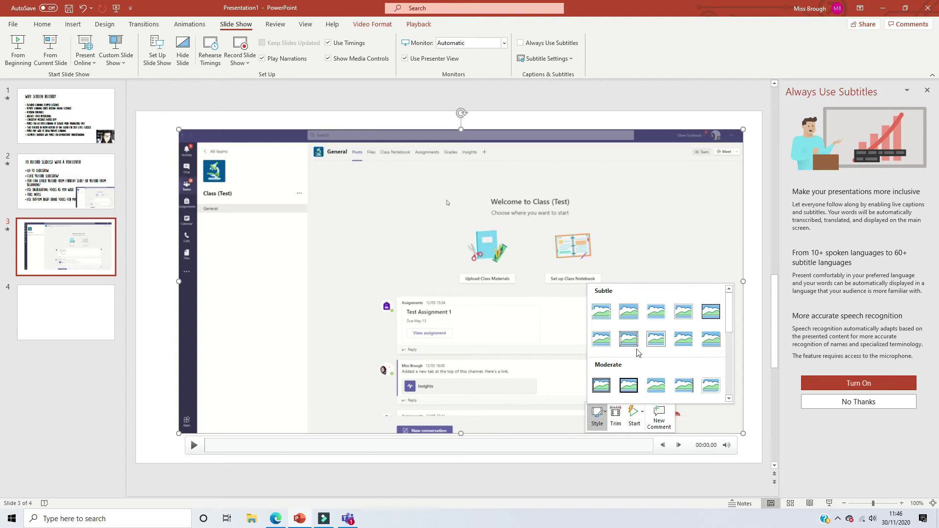
{"action": "left_click", "coordinate": [659, 416]}
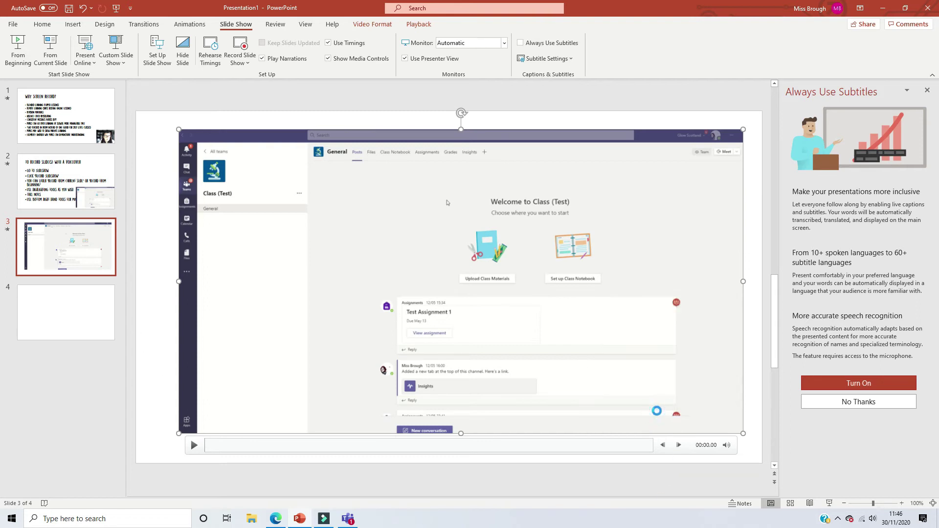
{"action": "left_click", "coordinate": [927, 91]}
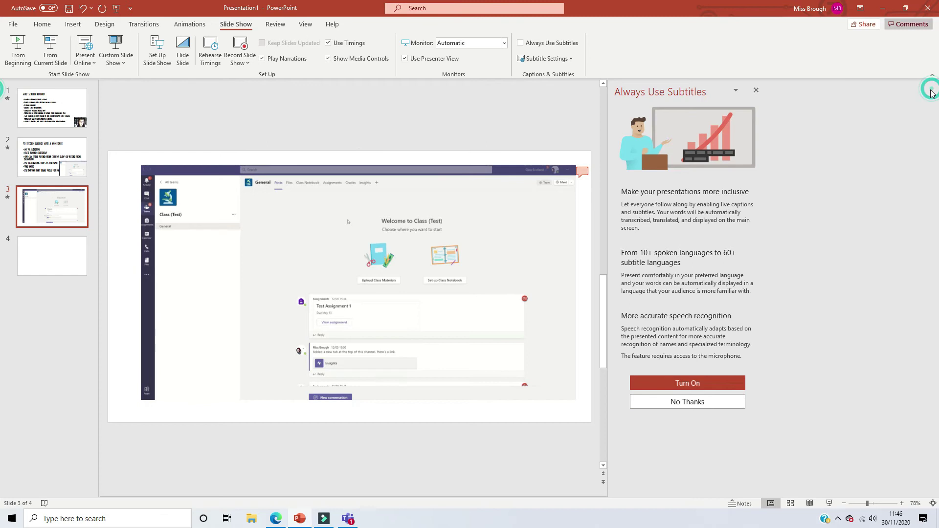
{"action": "left_click", "coordinate": [928, 91]}
Run media compression on the presentation at Standard (480p) quality and close the compression report
{"action": "mouse_move", "coordinate": [317, 340]}
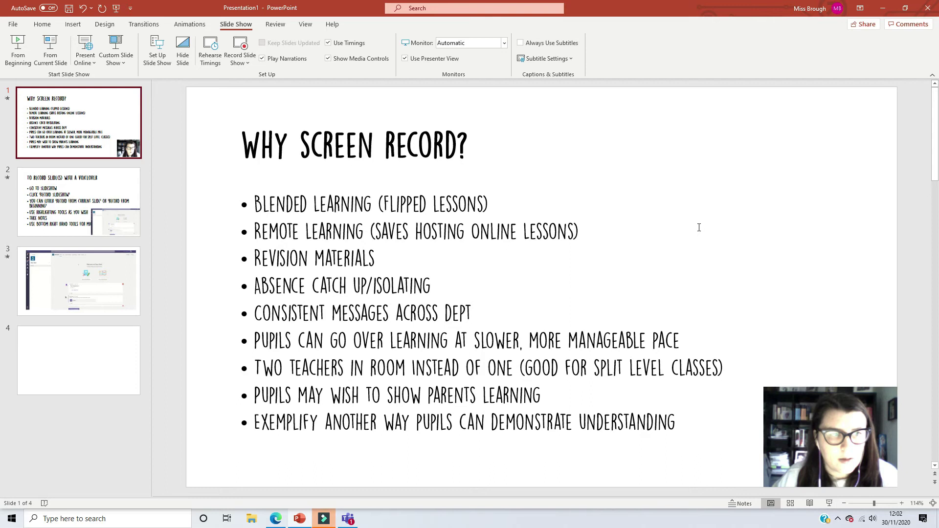
{"action": "left_click", "coordinate": [13, 25]}
{"action": "left_click", "coordinate": [32, 155]}
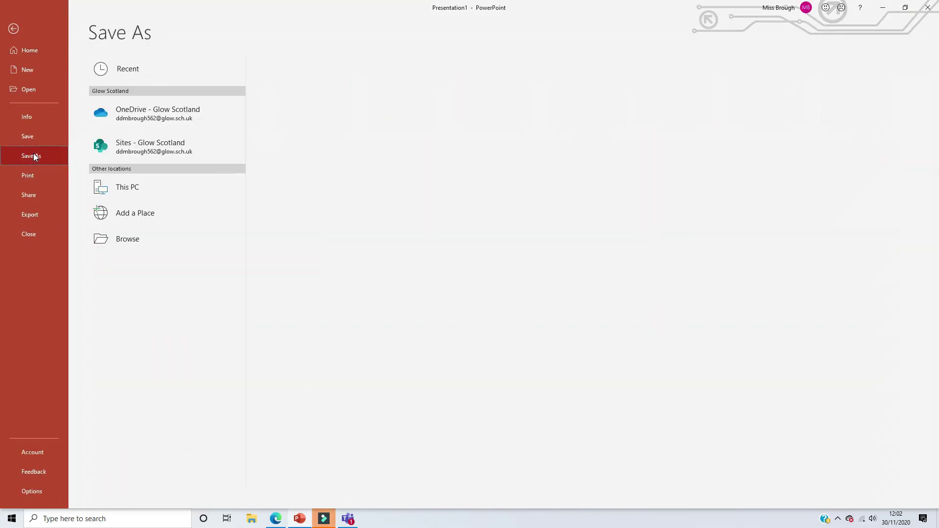
{"action": "left_click", "coordinate": [24, 122]}
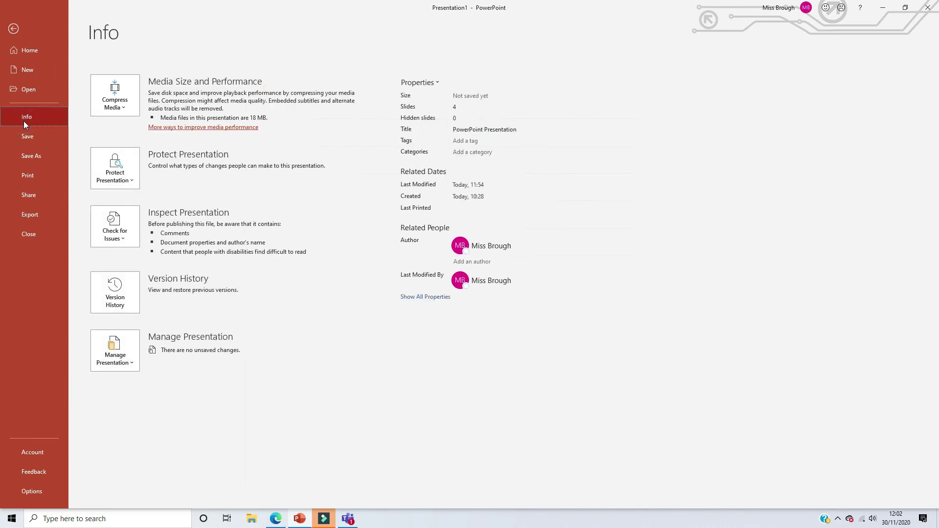
{"action": "left_click", "coordinate": [119, 93]}
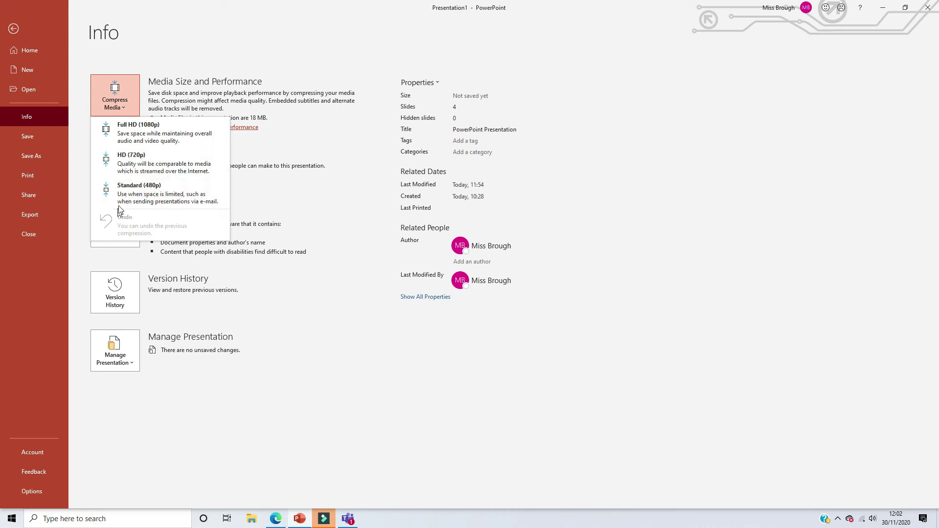
{"action": "left_click", "coordinate": [147, 193]}
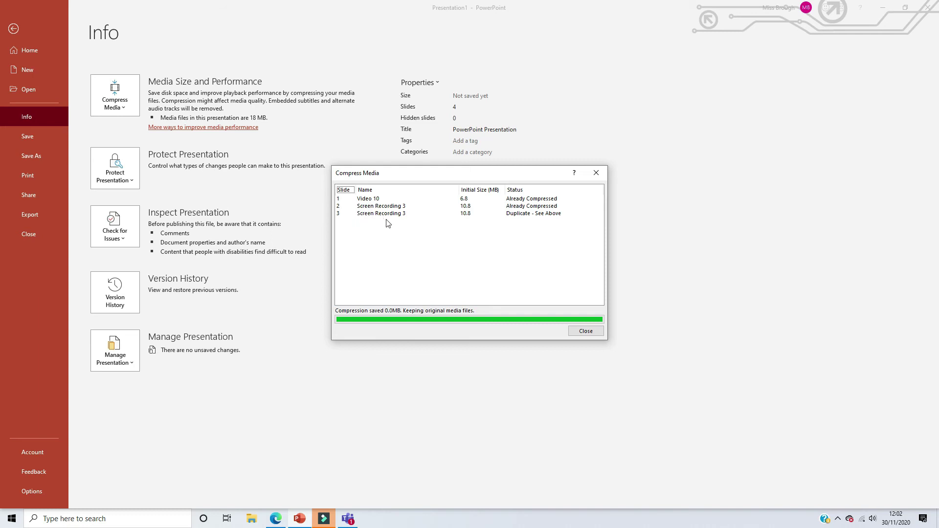
{"action": "left_click", "coordinate": [593, 330]}
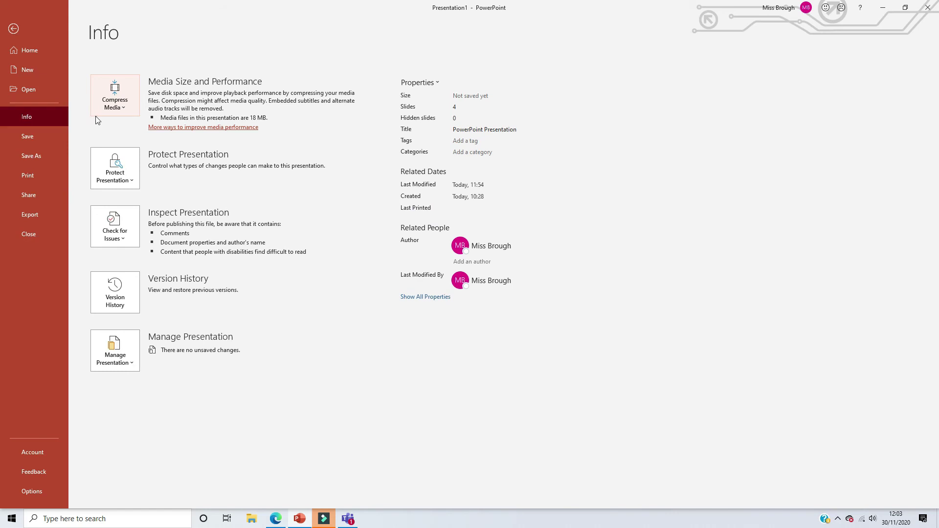
Review the options for protecting the presentation, including read-only, password encryption and restricted access
{"action": "left_click", "coordinate": [119, 177]}
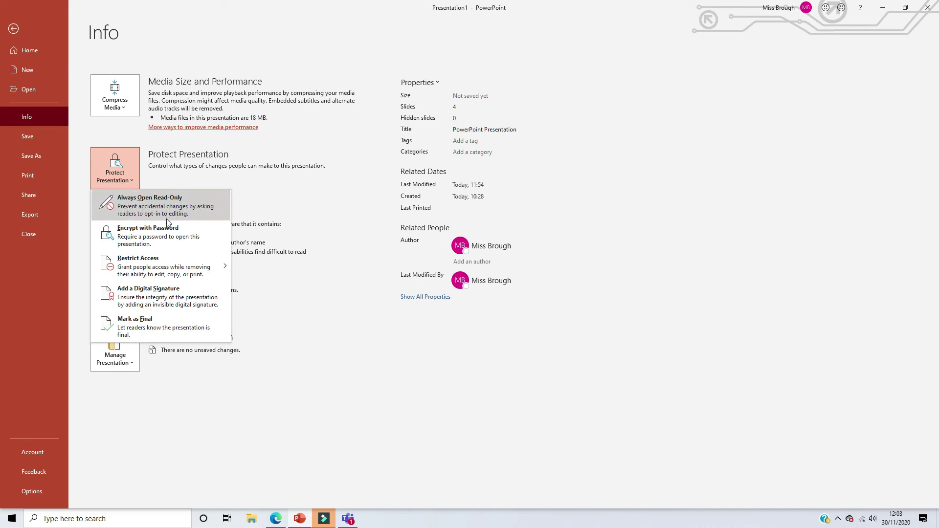
{"action": "mouse_move", "coordinate": [152, 274]}
{"action": "left_click", "coordinate": [31, 313]}
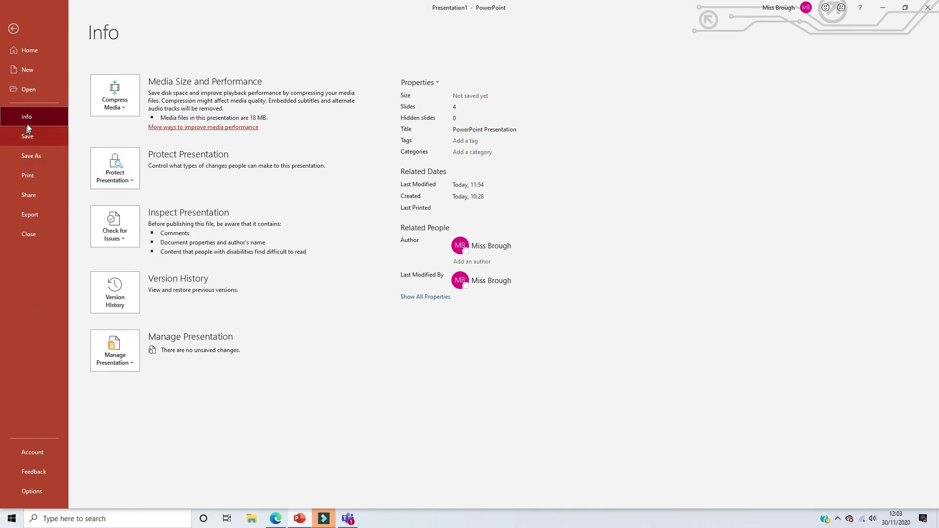
Open the video export settings, choose Standard (480p) quality, and review the other resolution options
{"action": "left_click", "coordinate": [39, 220]}
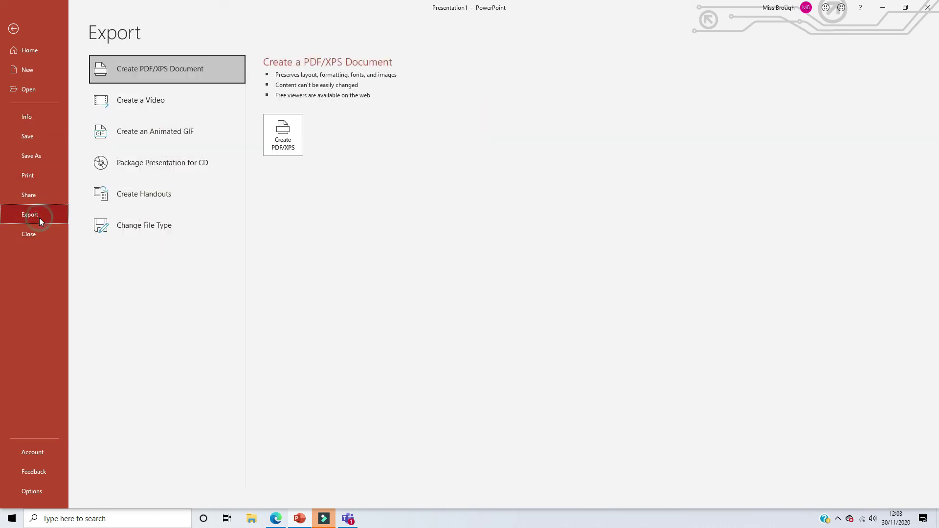
{"action": "left_click", "coordinate": [143, 106]}
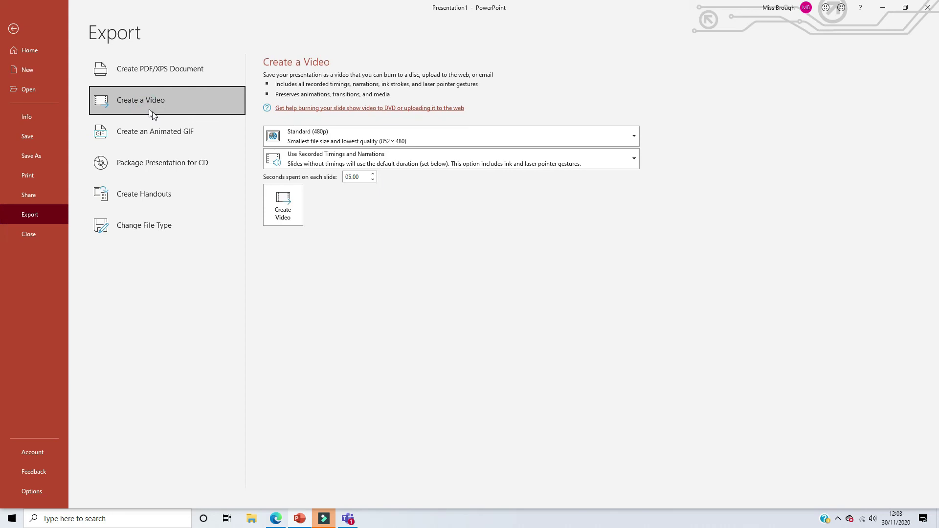
{"action": "left_click", "coordinate": [351, 134]}
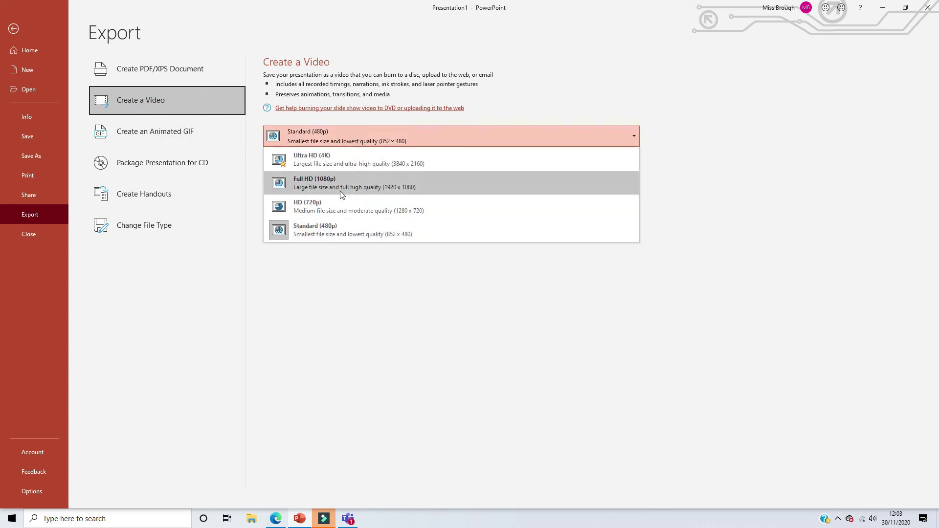
{"action": "left_click", "coordinate": [331, 231]}
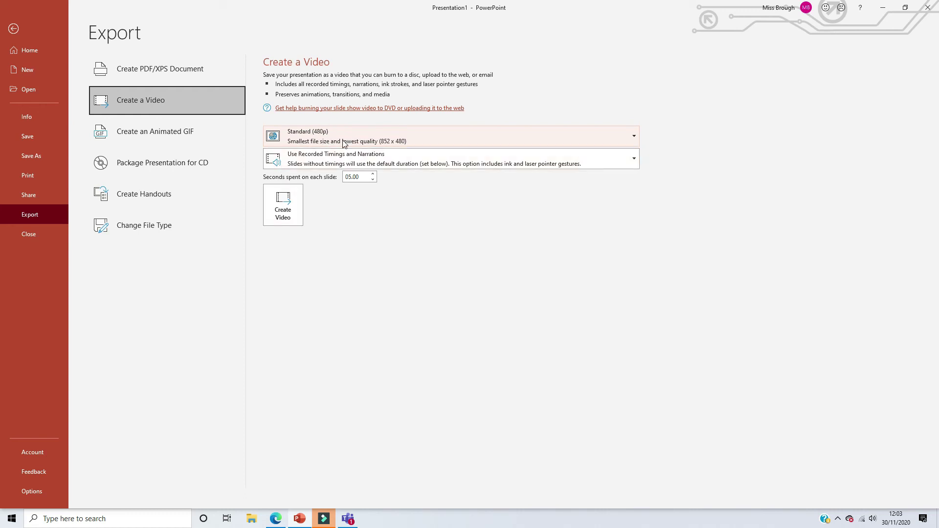
{"action": "left_click", "coordinate": [299, 143]}
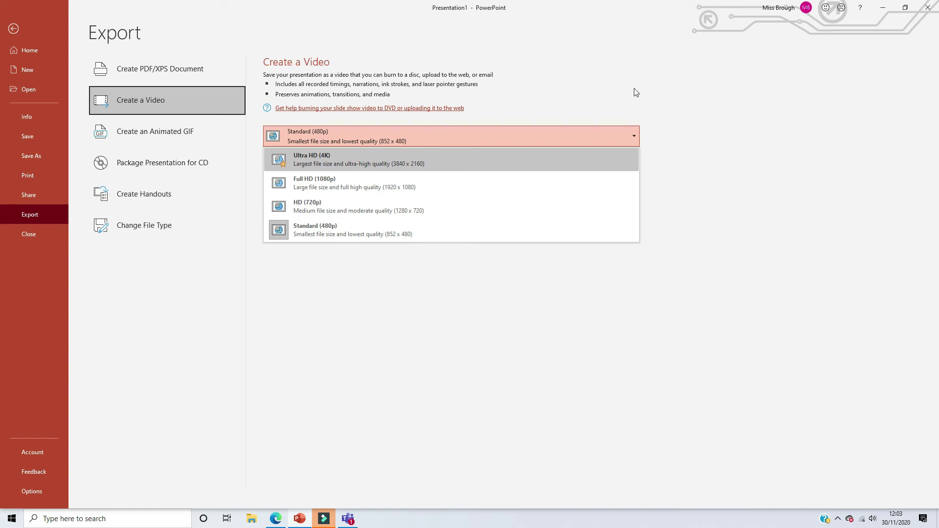
{"action": "left_click", "coordinate": [635, 91]}
Review the recorded timings and narrations options for the video, start creating it, and cancel the save dialog
{"action": "left_click", "coordinate": [304, 162]}
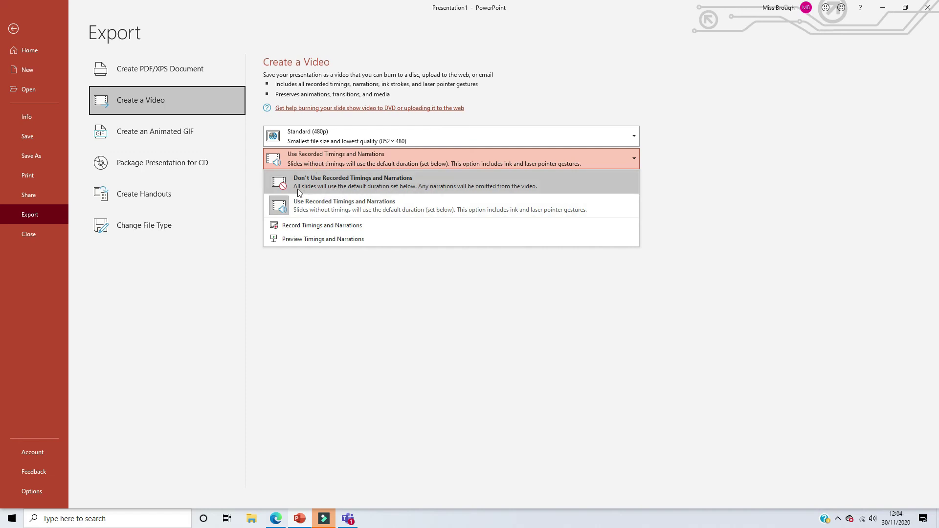
{"action": "left_click", "coordinate": [609, 83]}
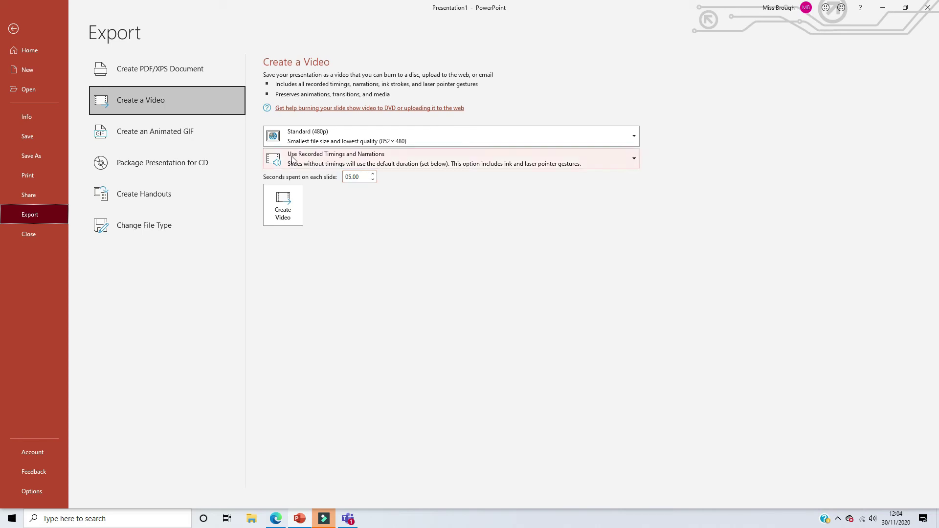
{"action": "left_click", "coordinate": [283, 211]}
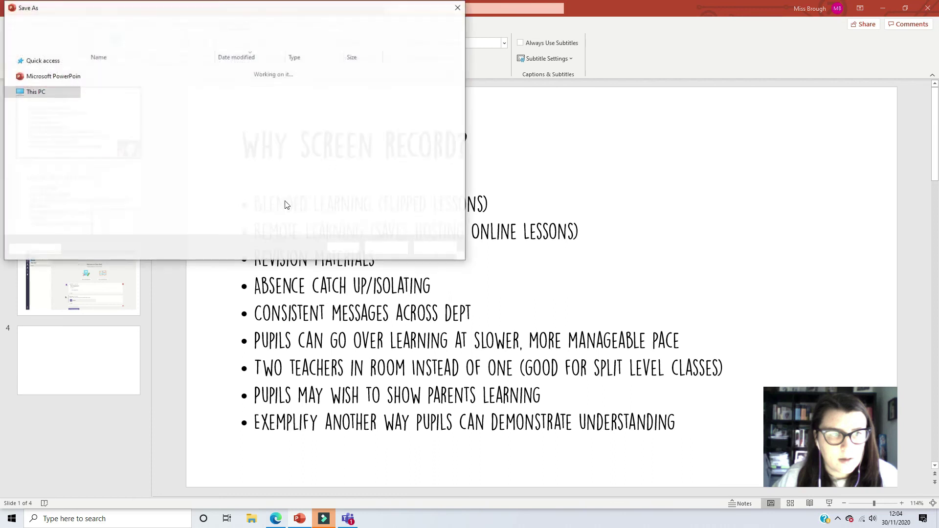
{"action": "left_click", "coordinate": [426, 249]}
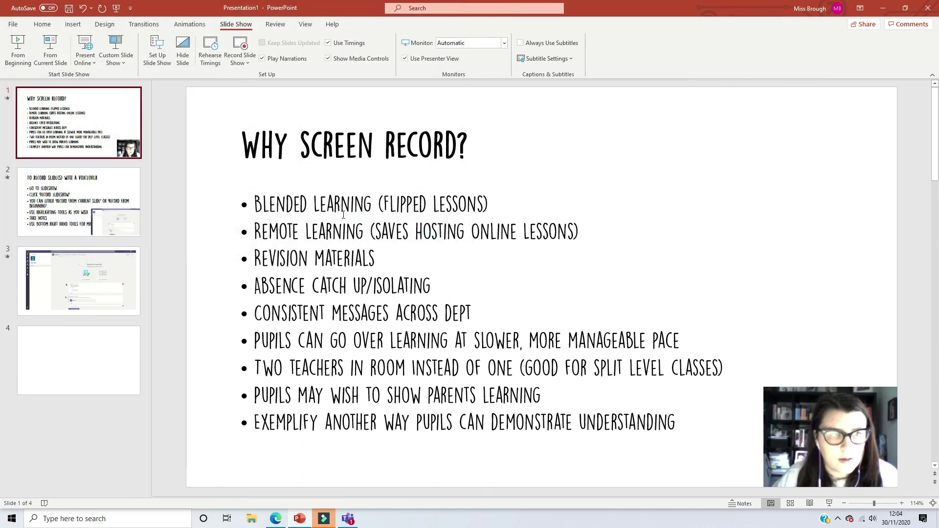